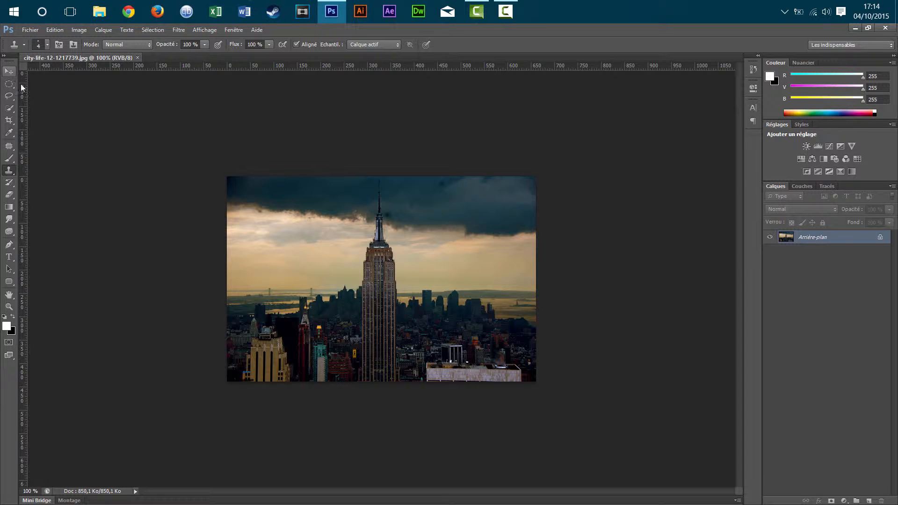
Step: Activate the Clone Stamp tool for retouching the skyscraper in the city photo
{"action": "key", "text": "ctrl+0"}
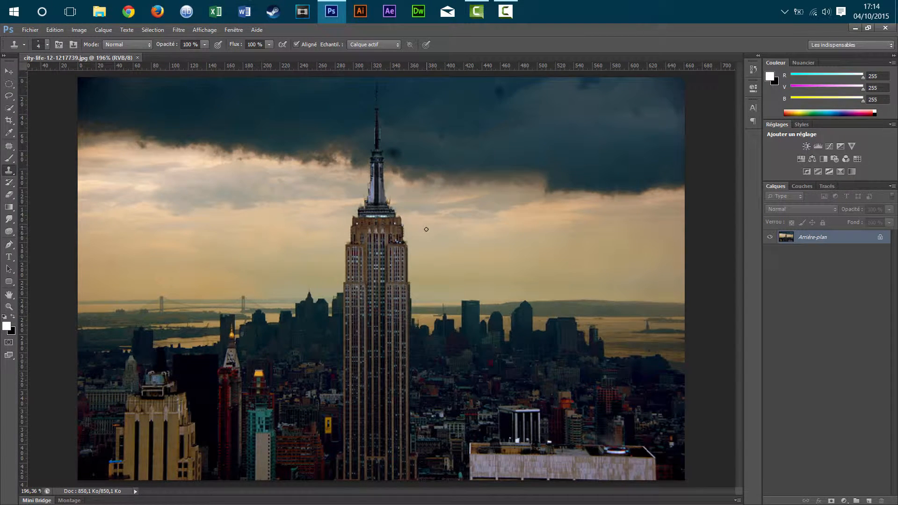
{"action": "scroll", "coordinate": [429, 249], "scroll_direction": "up", "scroll_amount": 3}
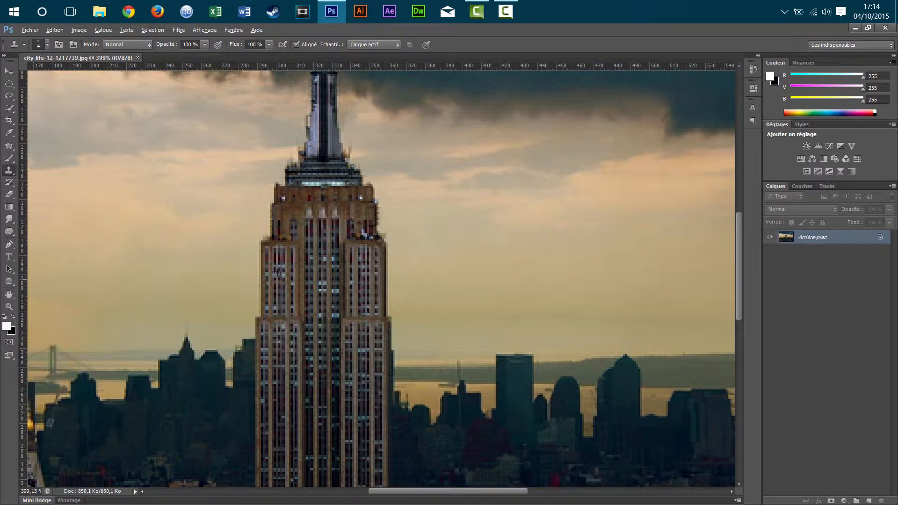
{"action": "scroll", "coordinate": [423, 205], "scroll_direction": "down", "scroll_amount": 1}
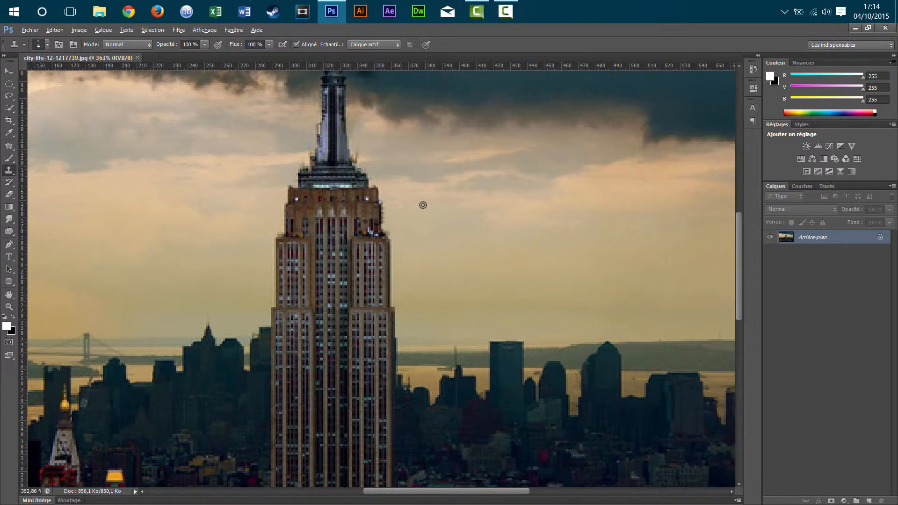
{"action": "right_click", "coordinate": [10, 172]}
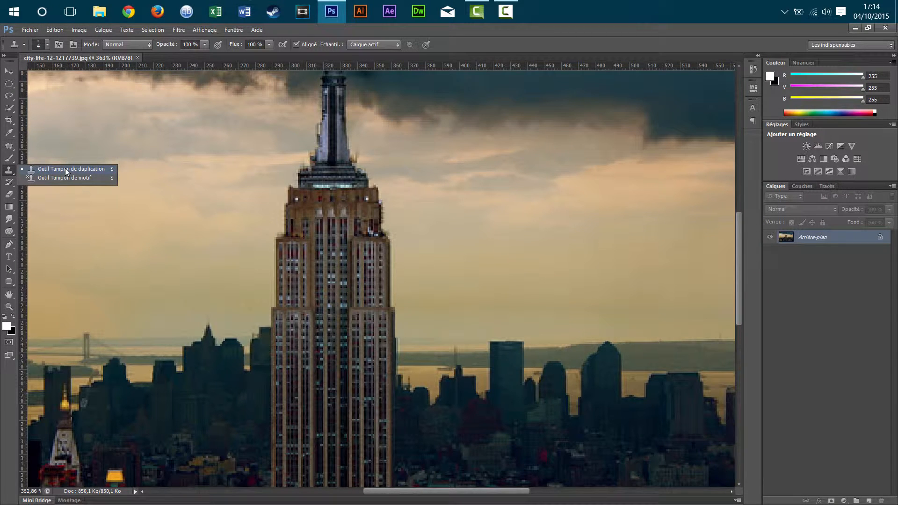
{"action": "left_click", "coordinate": [10, 133]}
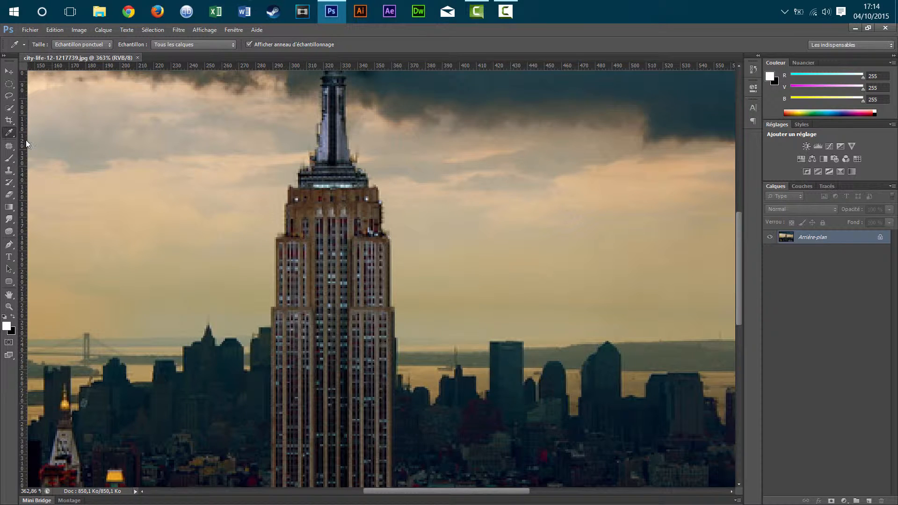
{"action": "key", "text": "s"}
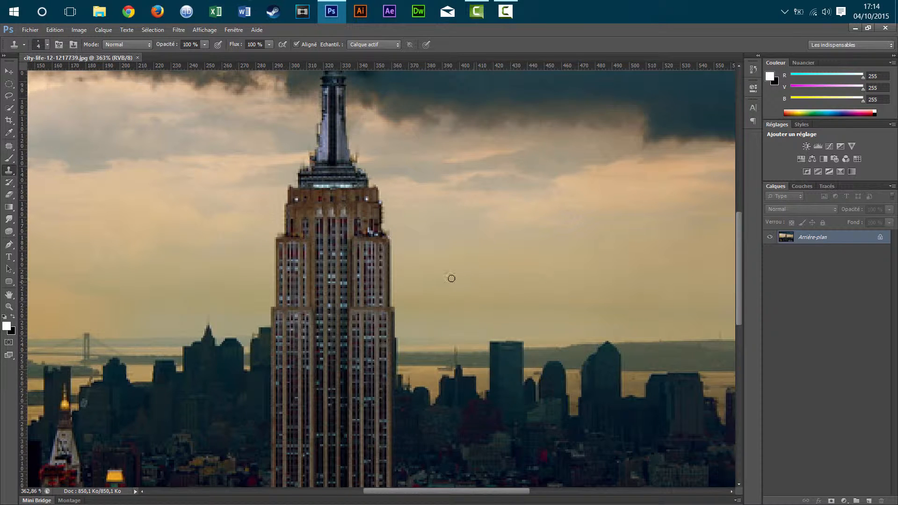
Step: Sample the sky beside the skyscraper, enlarge the brush to 11, and clone a sky band across the tower just above its wider lower section
{"action": "scroll", "coordinate": [450, 285], "scroll_direction": "up", "scroll_amount": 3}
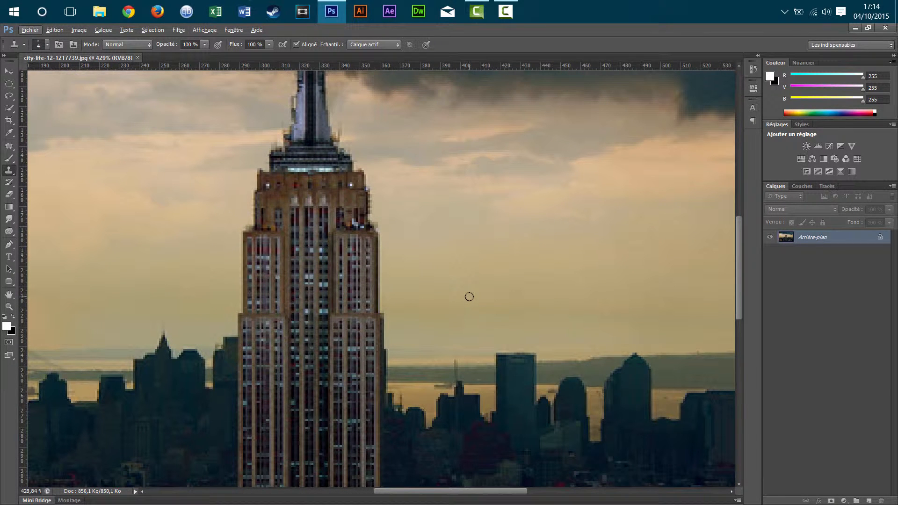
{"action": "key", "text": "alt"}
{"action": "key", "text": "alt"}
{"action": "scroll", "coordinate": [436, 313], "scroll_direction": "down", "scroll_amount": 1}
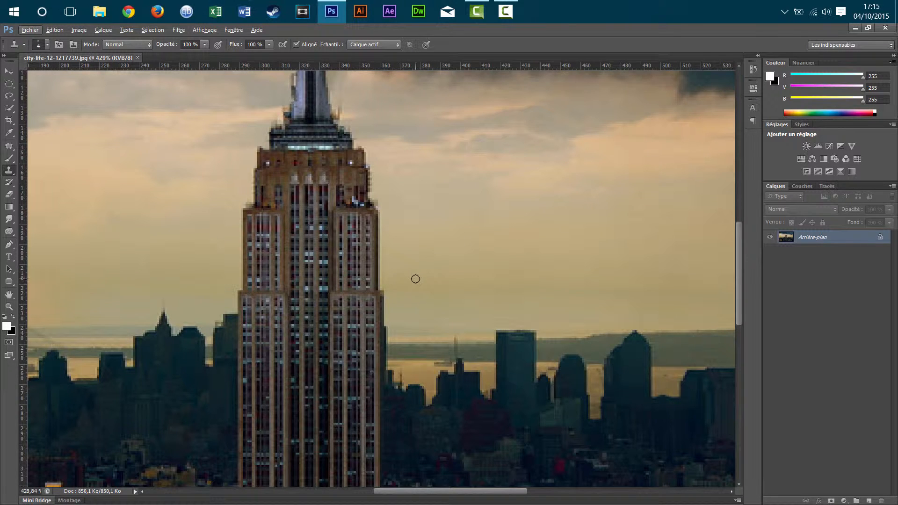
{"action": "key", "text": "alt"}
{"action": "left_click", "coordinate": [396, 279], "text": "alt"}
{"action": "right_click", "coordinate": [374, 284], "text": "alt"}
{"action": "right_click", "coordinate": [402, 272], "text": "alt"}
{"action": "mouse_move", "coordinate": [399, 273]}
{"action": "left_mouse_down"}
{"action": "mouse_move", "coordinate": [420, 267]}
{"action": "mouse_move", "coordinate": [394, 280]}
{"action": "mouse_move", "coordinate": [449, 257]}
{"action": "left_mouse_up"}
{"action": "mouse_move", "coordinate": [492, 237]}
{"action": "left_mouse_down"}
{"action": "mouse_move", "coordinate": [525, 237]}
{"action": "mouse_move", "coordinate": [425, 252]}
{"action": "mouse_move", "coordinate": [522, 202]}
{"action": "mouse_move", "coordinate": [501, 259]}
{"action": "mouse_move", "coordinate": [493, 205]}
{"action": "mouse_move", "coordinate": [499, 277]}
{"action": "mouse_move", "coordinate": [503, 227]}
{"action": "mouse_move", "coordinate": [515, 308]}
{"action": "mouse_move", "coordinate": [532, 265]}
{"action": "mouse_move", "coordinate": [416, 279]}
{"action": "mouse_move", "coordinate": [246, 274]}
{"action": "left_mouse_up"}
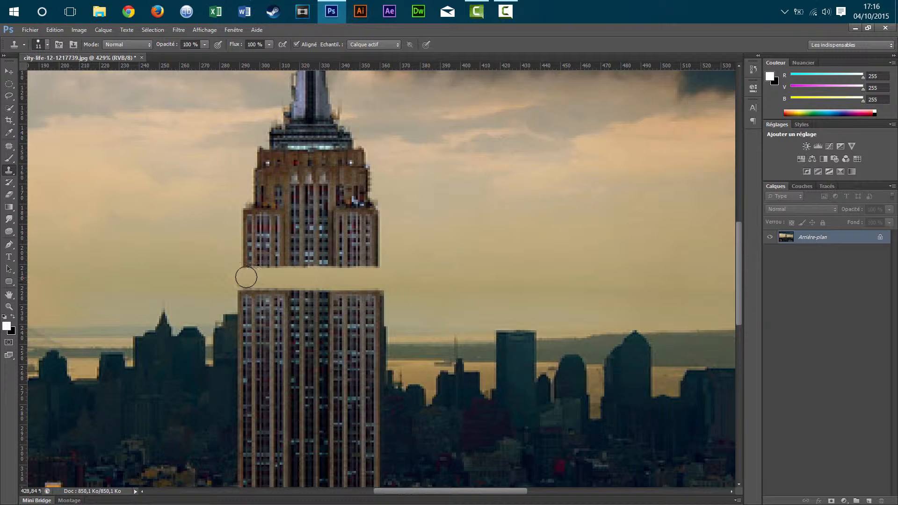
Step: Extend the cloned sky band upward across the tower's middle section, covering the stray copies of the facade
{"action": "mouse_move", "coordinate": [360, 256]}
{"action": "left_mouse_down"}
{"action": "mouse_move", "coordinate": [396, 260]}
{"action": "mouse_move", "coordinate": [237, 259]}
{"action": "left_mouse_up"}
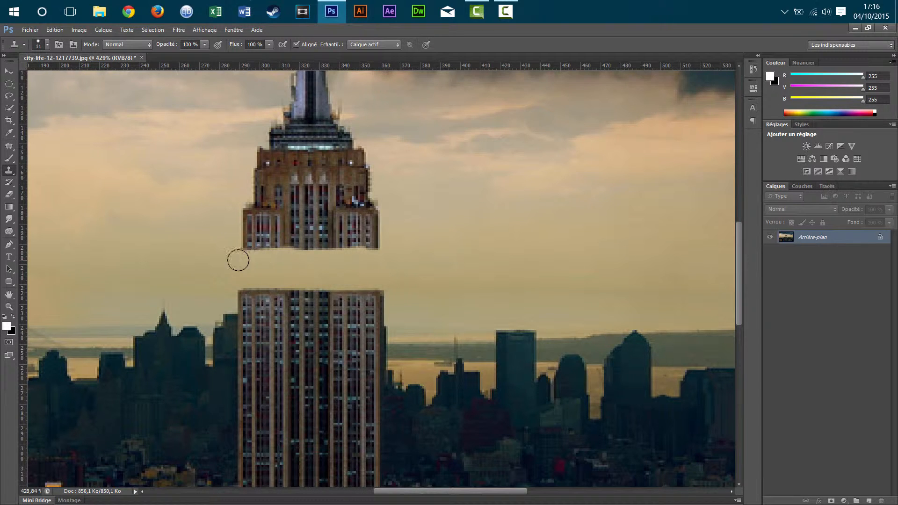
{"action": "left_click_drag", "start_coordinate": [369, 241], "coordinate": [314, 243]}
{"action": "left_click_drag", "start_coordinate": [241, 239], "coordinate": [214, 242]}
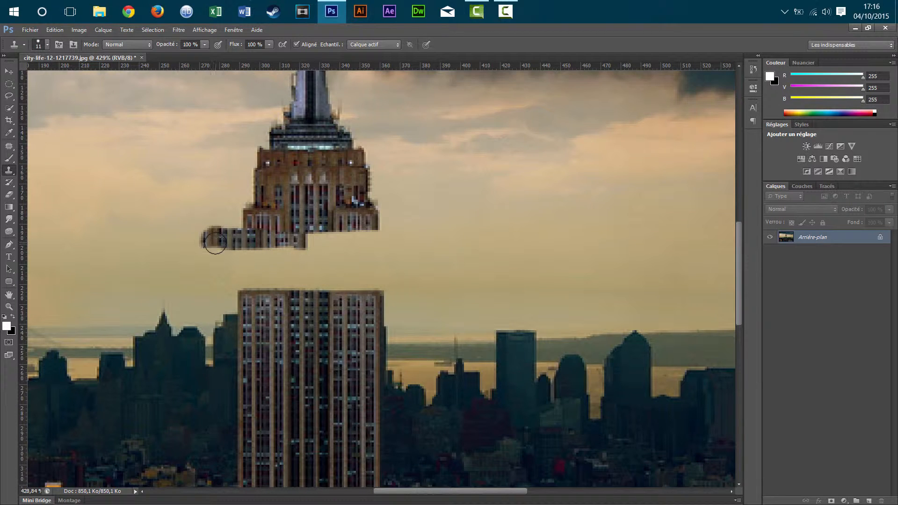
{"action": "mouse_move", "coordinate": [331, 242]}
{"action": "left_mouse_down"}
{"action": "mouse_move", "coordinate": [299, 244]}
{"action": "mouse_move", "coordinate": [361, 241]}
{"action": "mouse_move", "coordinate": [204, 243]}
{"action": "left_mouse_up"}
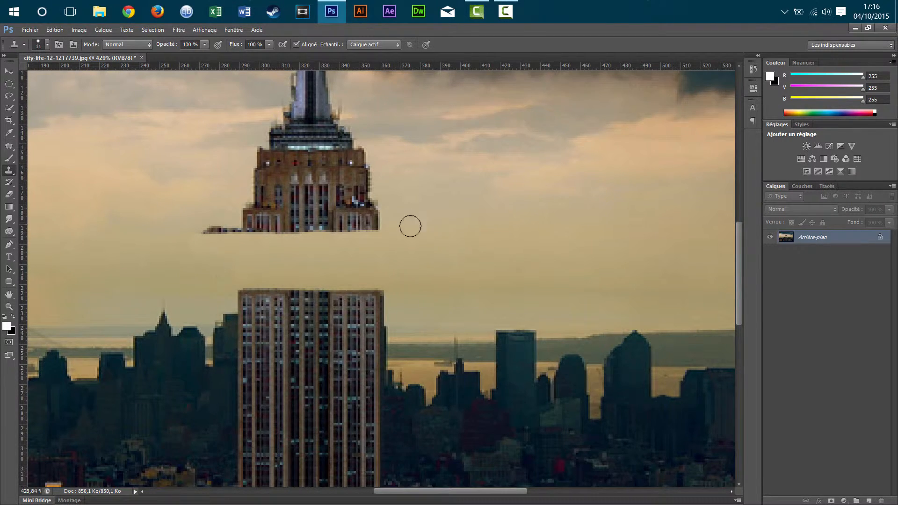
Step: Clone fresh sky over the tower's upper shoulders and the leftover facade strip beside them
{"action": "scroll", "coordinate": [412, 230], "scroll_direction": "up", "scroll_amount": 2}
{"action": "scroll", "coordinate": [437, 248], "scroll_direction": "down", "scroll_amount": 3}
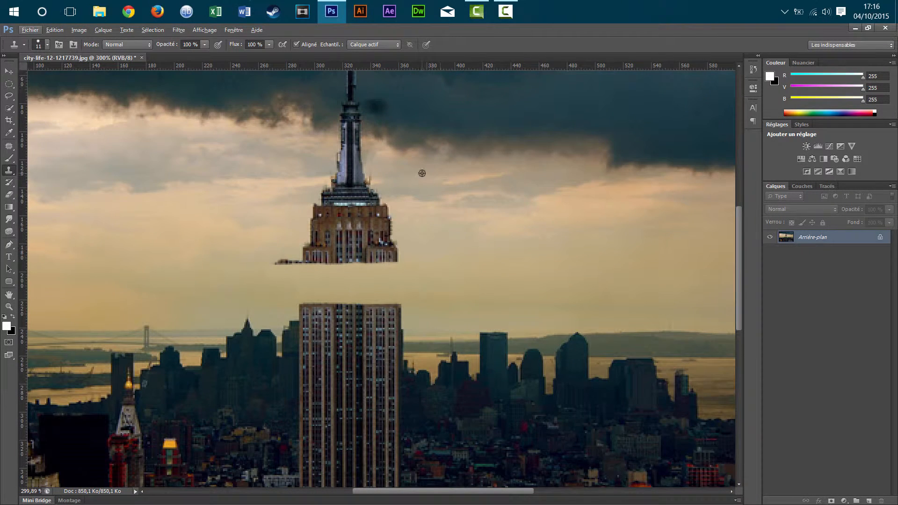
{"action": "scroll", "coordinate": [451, 231], "scroll_direction": "up", "scroll_amount": 3}
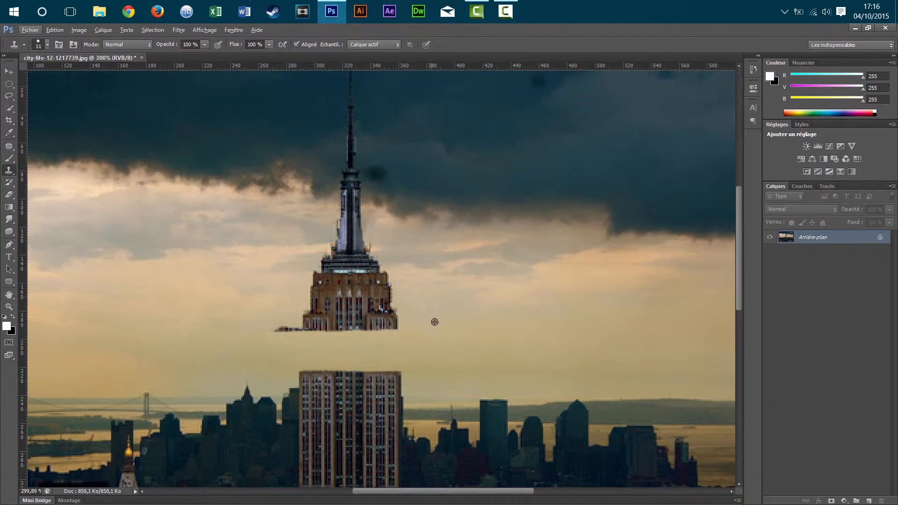
{"action": "left_click", "coordinate": [407, 324], "text": "alt"}
{"action": "mouse_move", "coordinate": [404, 325]}
{"action": "left_mouse_down"}
{"action": "mouse_move", "coordinate": [269, 330]}
{"action": "mouse_move", "coordinate": [298, 320]}
{"action": "left_mouse_up"}
{"action": "left_click", "coordinate": [243, 319], "text": "alt"}
{"action": "left_click", "coordinate": [316, 320]}
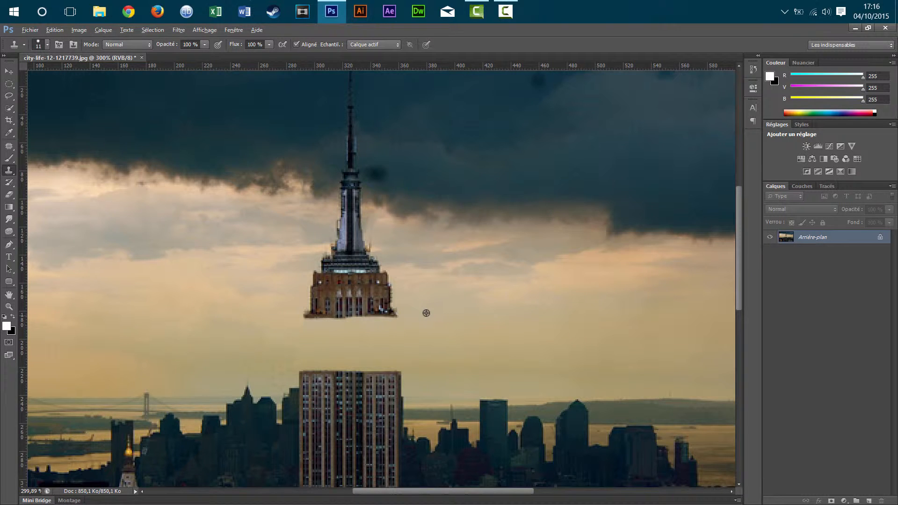
Step: Clone sky over the floors just below the tower's brown crown, resampling the adjacent sky between strokes
{"action": "left_click", "coordinate": [409, 313], "text": "alt"}
{"action": "left_click_drag", "start_coordinate": [402, 312], "coordinate": [304, 316]}
{"action": "left_click", "coordinate": [401, 313], "text": "alt"}
{"action": "left_click", "coordinate": [406, 300], "text": "alt"}
{"action": "mouse_move", "coordinate": [390, 299]}
{"action": "left_mouse_down"}
{"action": "mouse_move", "coordinate": [283, 316]}
{"action": "mouse_move", "coordinate": [312, 316]}
{"action": "mouse_move", "coordinate": [292, 305]}
{"action": "mouse_move", "coordinate": [319, 303]}
{"action": "mouse_move", "coordinate": [302, 316]}
{"action": "mouse_move", "coordinate": [320, 317]}
{"action": "mouse_move", "coordinate": [429, 298]}
{"action": "mouse_move", "coordinate": [306, 305]}
{"action": "left_mouse_up"}
{"action": "left_click", "coordinate": [305, 305], "text": "alt"}
{"action": "left_click", "coordinate": [313, 317]}
{"action": "left_click", "coordinate": [429, 297], "text": "alt"}
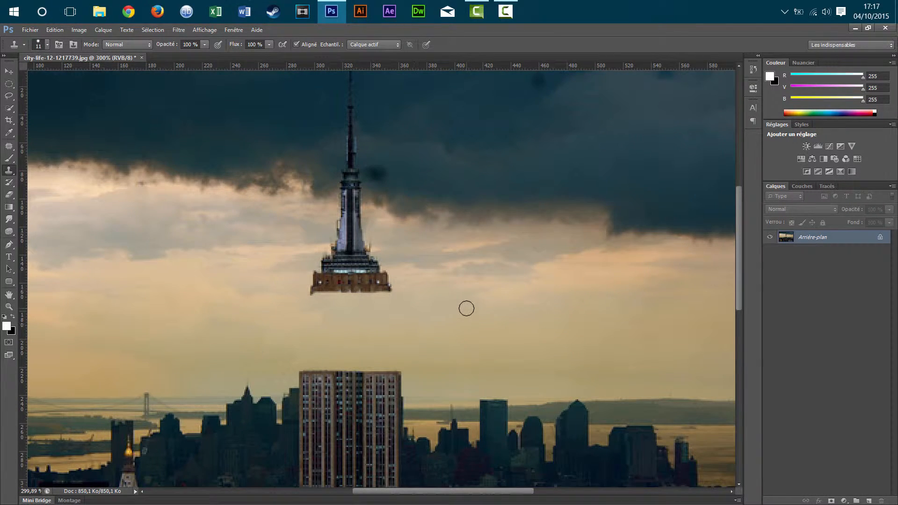
Step: Clone sky over most of the brown crown, leaving only a thin strip under the tiered mast base
{"action": "scroll", "coordinate": [444, 308], "scroll_direction": "down", "scroll_amount": 2}
{"action": "scroll", "coordinate": [388, 296], "scroll_direction": "up", "scroll_amount": 6}
{"action": "scroll", "coordinate": [389, 297], "scroll_direction": "down", "scroll_amount": 4}
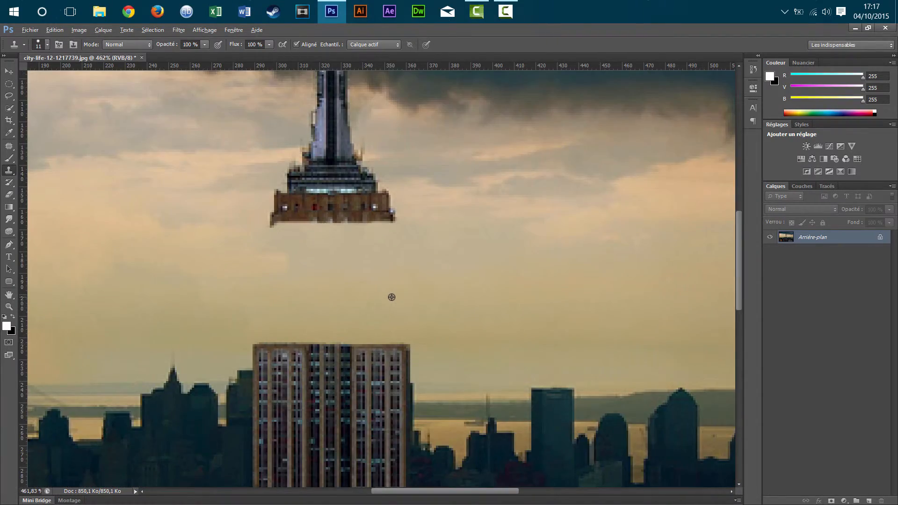
{"action": "scroll", "coordinate": [394, 298], "scroll_direction": "down", "scroll_amount": 4}
{"action": "scroll", "coordinate": [437, 210], "scroll_direction": "up", "scroll_amount": 3}
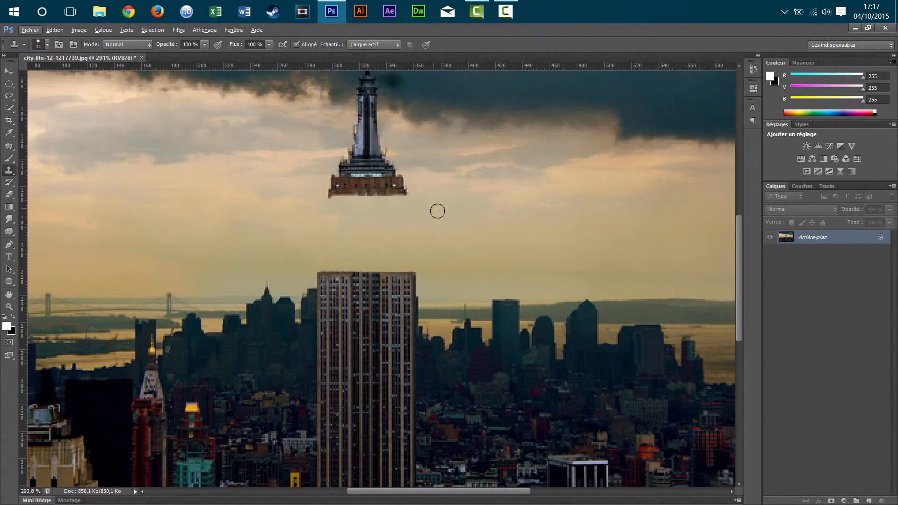
{"action": "scroll", "coordinate": [443, 268], "scroll_direction": "up", "scroll_amount": 3}
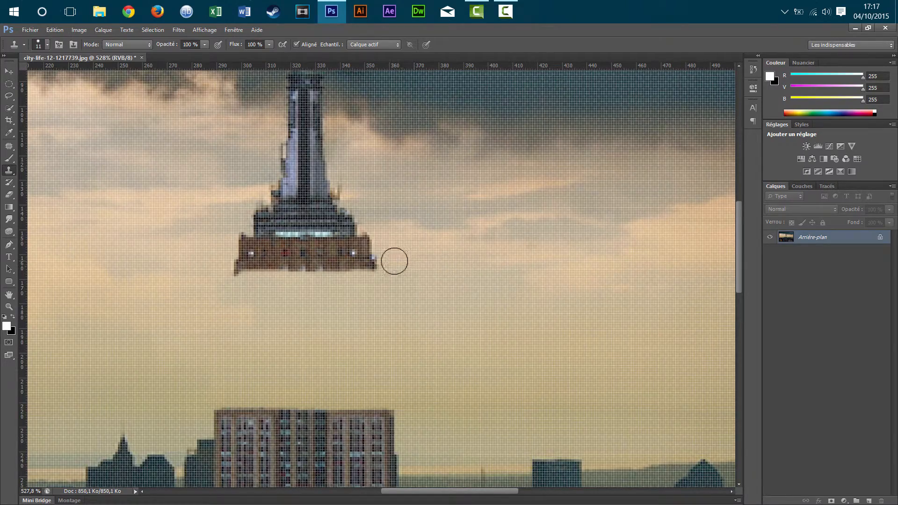
{"action": "mouse_move", "coordinate": [337, 260]}
{"action": "left_mouse_down"}
{"action": "mouse_move", "coordinate": [261, 258]}
{"action": "mouse_move", "coordinate": [288, 262]}
{"action": "mouse_move", "coordinate": [242, 267]}
{"action": "mouse_move", "coordinate": [232, 273]}
{"action": "left_mouse_up"}
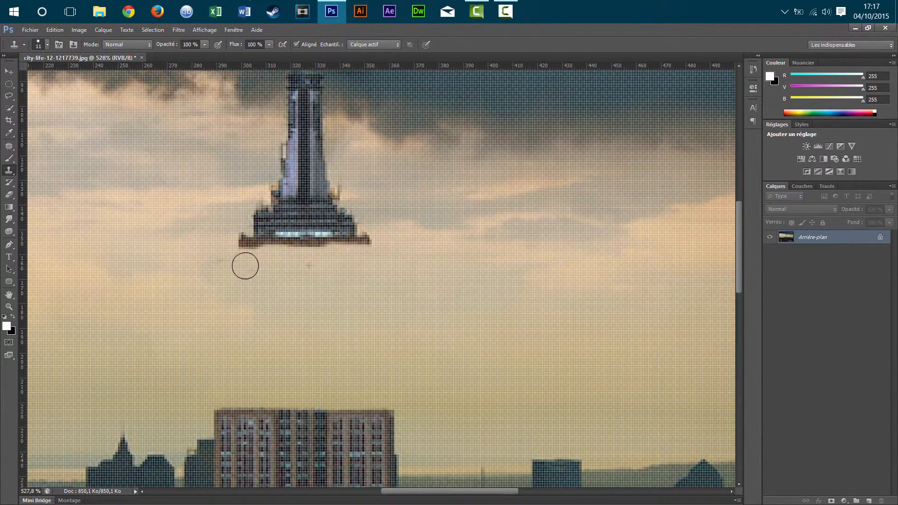
Step: Clone sky over the dark tiered base beneath the mast
{"action": "scroll", "coordinate": [444, 249], "scroll_direction": "down", "scroll_amount": 3}
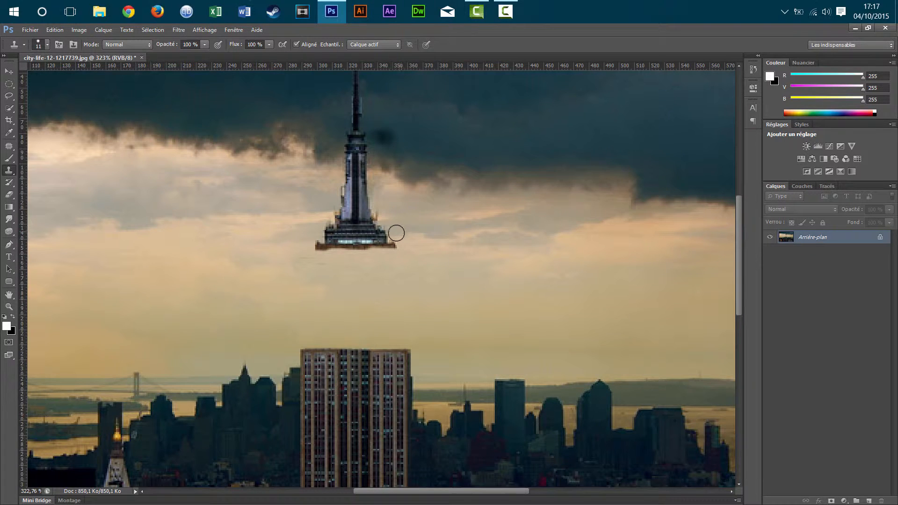
{"action": "left_click_drag", "start_coordinate": [385, 232], "coordinate": [378, 231]}
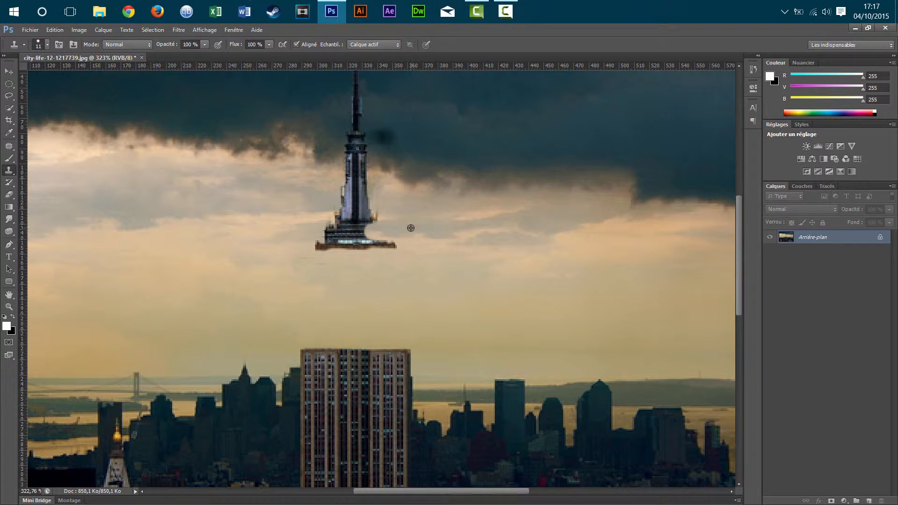
{"action": "mouse_move", "coordinate": [355, 232]}
{"action": "left_mouse_down"}
{"action": "mouse_move", "coordinate": [273, 247]}
{"action": "mouse_move", "coordinate": [325, 234]}
{"action": "left_mouse_up"}
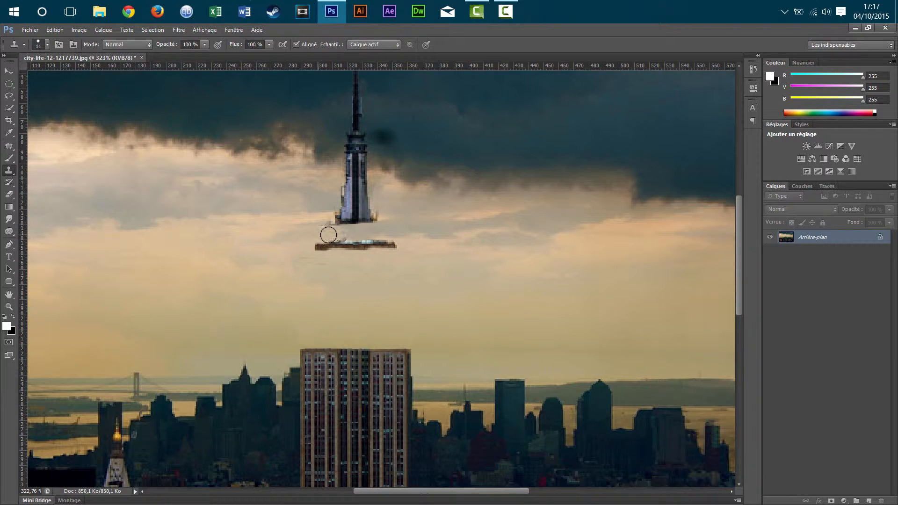
Step: Clone sky sampled beside the mast over the flared lower end of its shaft
{"action": "left_click", "coordinate": [383, 217], "text": "alt"}
{"action": "left_click", "coordinate": [374, 218]}
{"action": "mouse_move", "coordinate": [373, 218]}
{"action": "left_mouse_down"}
{"action": "mouse_move", "coordinate": [345, 232]}
{"action": "mouse_move", "coordinate": [331, 219]}
{"action": "mouse_move", "coordinate": [341, 219]}
{"action": "mouse_move", "coordinate": [335, 232]}
{"action": "mouse_move", "coordinate": [379, 223]}
{"action": "mouse_move", "coordinate": [320, 227]}
{"action": "mouse_move", "coordinate": [359, 218]}
{"action": "left_mouse_up"}
{"action": "left_click", "coordinate": [369, 218], "text": "alt"}
{"action": "left_click", "coordinate": [341, 219], "text": "alt"}
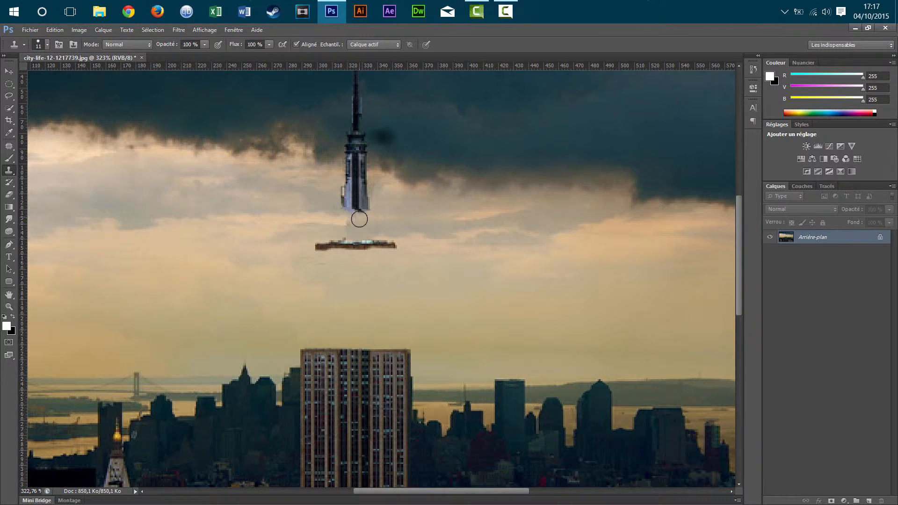
{"action": "left_click", "coordinate": [343, 223], "text": "alt"}
Step: Remove the floating brown crown remnant by cloning sky over it from both sides
{"action": "left_click_drag", "start_coordinate": [401, 246], "coordinate": [374, 245]}
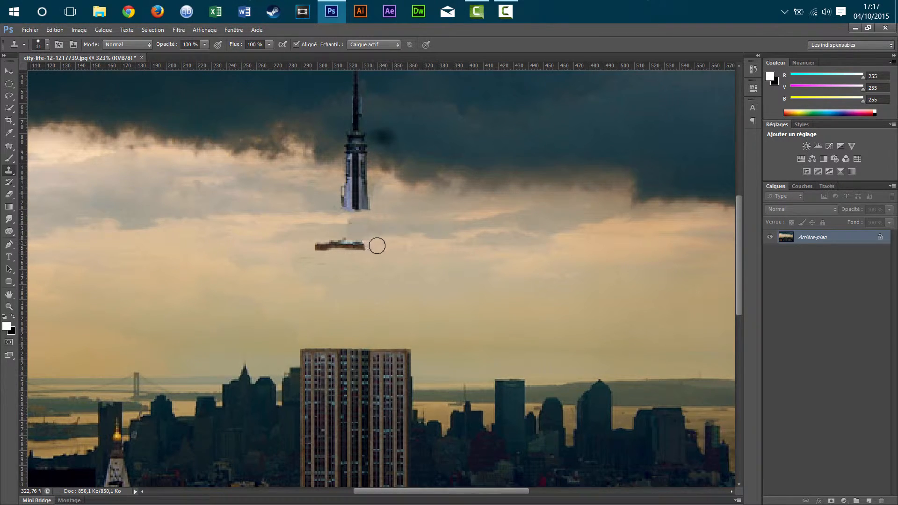
{"action": "left_click", "coordinate": [292, 247], "text": "alt"}
{"action": "mouse_move", "coordinate": [307, 249]}
{"action": "left_mouse_down"}
{"action": "mouse_move", "coordinate": [331, 248]}
{"action": "mouse_move", "coordinate": [294, 252]}
{"action": "mouse_move", "coordinate": [388, 245]}
{"action": "mouse_move", "coordinate": [367, 249]}
{"action": "left_mouse_up"}
{"action": "left_click", "coordinate": [294, 251], "text": "alt"}
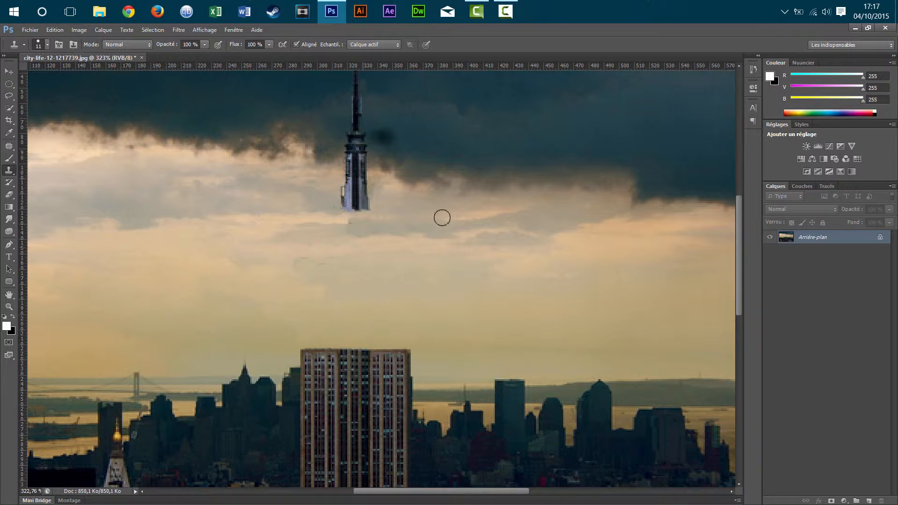
Step: Clone adjacent sky over the mast's shaft, working upward to the edge of the dark cloud
{"action": "scroll", "coordinate": [442, 215], "scroll_direction": "down", "scroll_amount": 1}
{"action": "scroll", "coordinate": [440, 217], "scroll_direction": "up", "scroll_amount": 2}
{"action": "scroll", "coordinate": [446, 194], "scroll_direction": "up", "scroll_amount": 1}
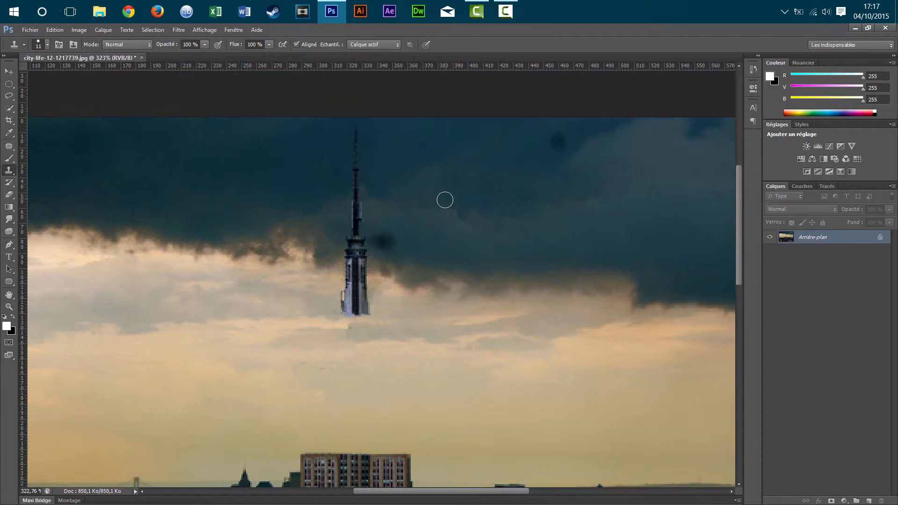
{"action": "scroll", "coordinate": [426, 210], "scroll_direction": "down", "scroll_amount": 1}
{"action": "mouse_move", "coordinate": [377, 266]}
{"action": "left_mouse_down"}
{"action": "mouse_move", "coordinate": [315, 260]}
{"action": "mouse_move", "coordinate": [374, 247]}
{"action": "left_mouse_up"}
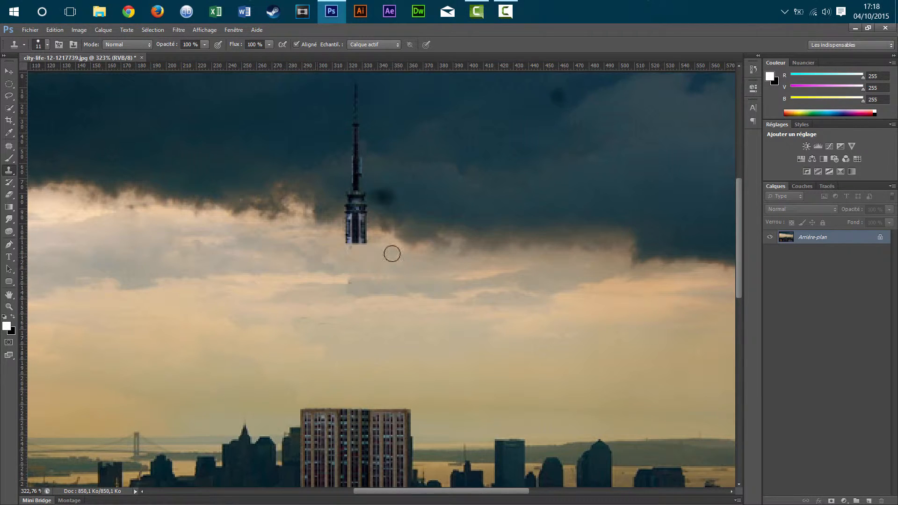
{"action": "left_click", "coordinate": [380, 238], "text": "alt"}
{"action": "left_click_drag", "start_coordinate": [374, 238], "coordinate": [301, 237]}
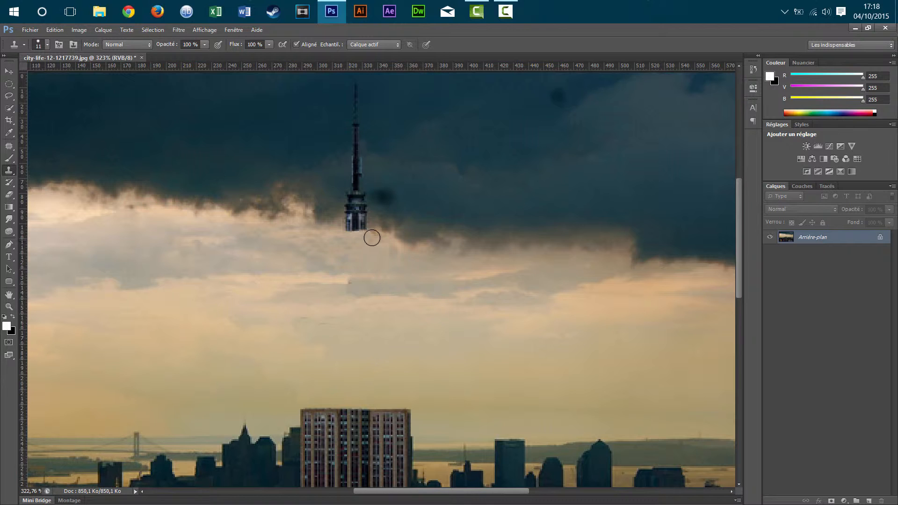
{"action": "left_click", "coordinate": [350, 224]}
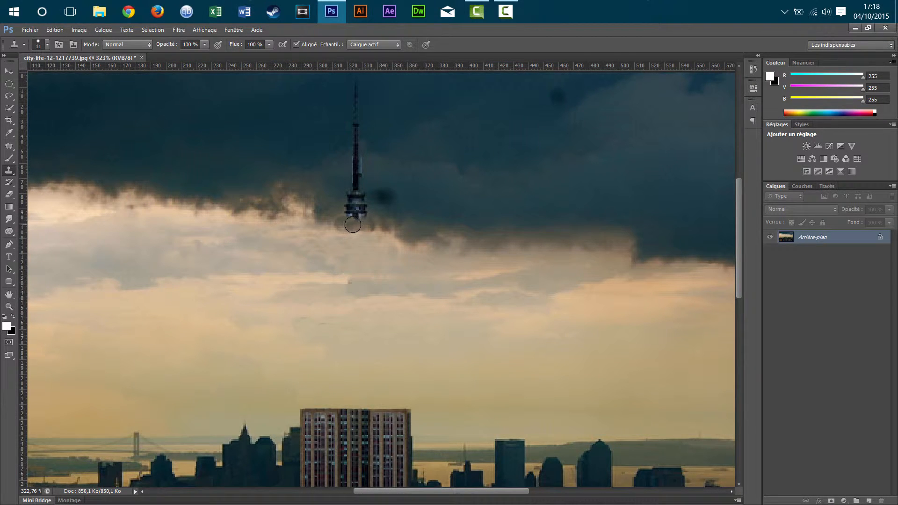
Step: Try cloning cloud and sky over the end of the mast's shaft, and undo the strokes
{"action": "left_click", "coordinate": [382, 226], "text": "alt"}
{"action": "left_click", "coordinate": [356, 228]}
{"action": "left_click_drag", "start_coordinate": [337, 228], "coordinate": [348, 228]}
{"action": "left_click", "coordinate": [362, 235]}
{"action": "key", "text": "alt"}
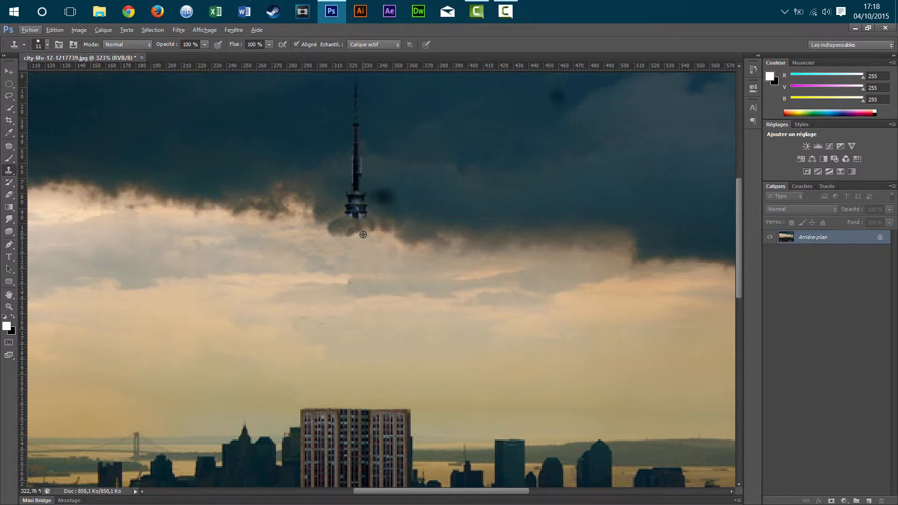
{"action": "key", "text": "ctrl+alt+z"}
{"action": "key", "text": "ctrl+alt+z"}
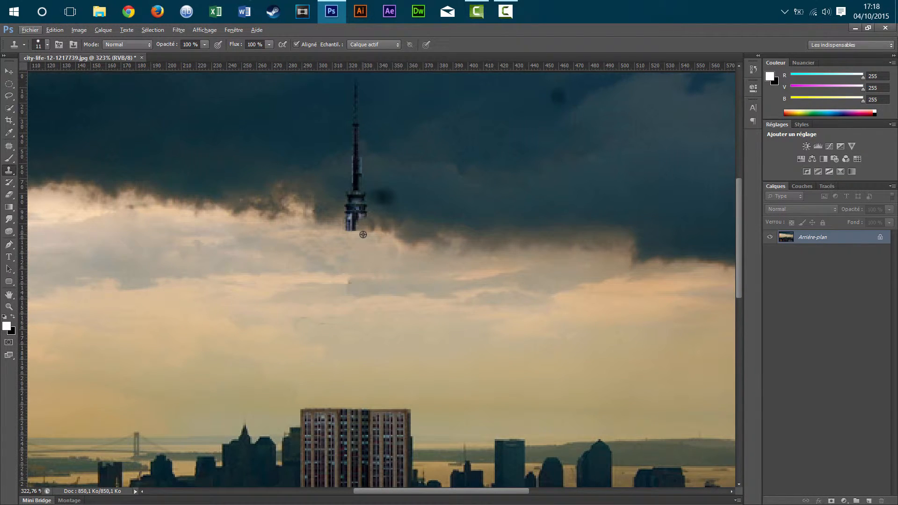
{"action": "left_click", "coordinate": [363, 234]}
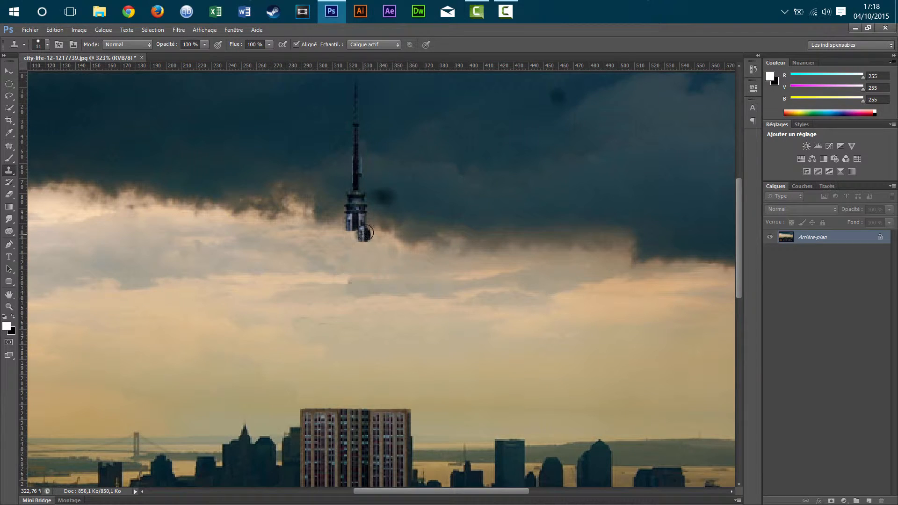
{"action": "key", "text": "ctrl+alt+z"}
Step: Clone sky and dark cloud over the remaining shaft and collar below the antenna
{"action": "left_click", "coordinate": [348, 225]}
{"action": "key", "text": "ctrl+alt+z"}
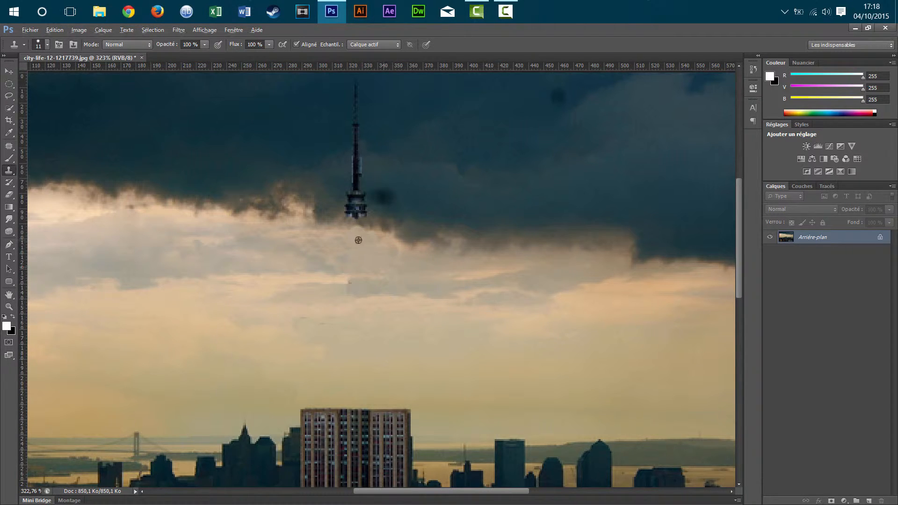
{"action": "scroll", "coordinate": [375, 234], "scroll_direction": "up", "scroll_amount": 3}
{"action": "scroll", "coordinate": [375, 233], "scroll_direction": "down", "scroll_amount": 3}
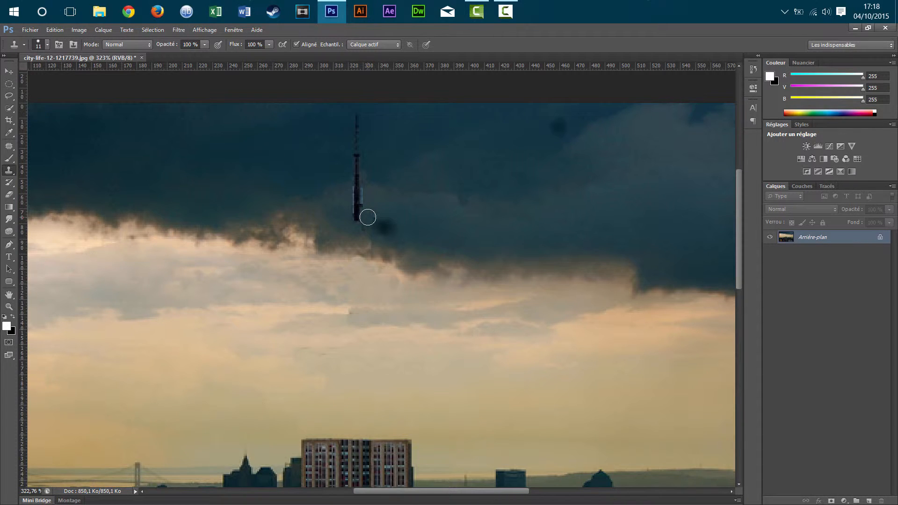
Step: Clone dark cloud over the antenna's lower end and the dark blotches beneath and beside it
{"action": "left_click_drag", "start_coordinate": [356, 209], "coordinate": [357, 215]}
{"action": "left_click", "coordinate": [380, 210], "text": "alt"}
{"action": "left_click", "coordinate": [358, 219]}
{"action": "left_click", "coordinate": [363, 218]}
{"action": "left_click", "coordinate": [363, 225]}
{"action": "mouse_move", "coordinate": [393, 232]}
{"action": "left_mouse_down"}
{"action": "mouse_move", "coordinate": [375, 225]}
{"action": "mouse_move", "coordinate": [383, 220]}
{"action": "mouse_move", "coordinate": [389, 234]}
{"action": "left_mouse_up"}
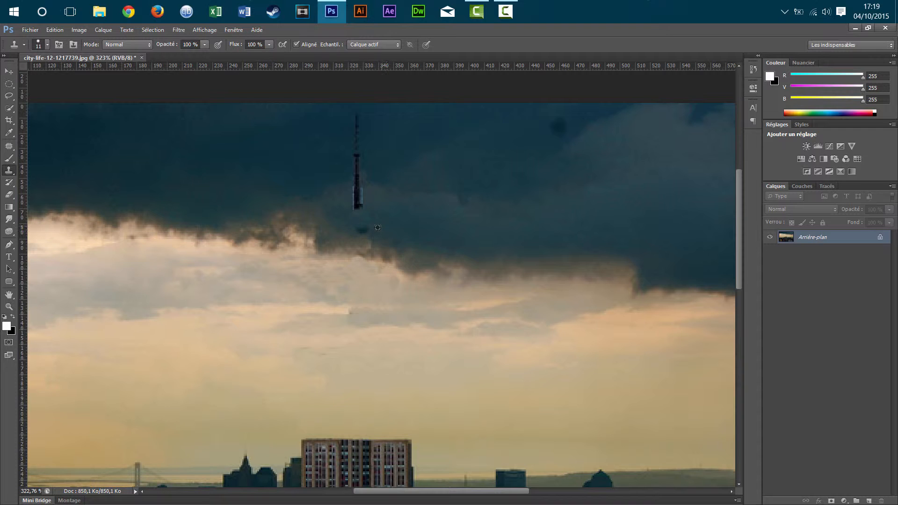
{"action": "left_click", "coordinate": [363, 230]}
Step: Clone adjacent dark cloud over the rest of the antenna, working upward to its tip near the photo's upper edge
{"action": "left_click", "coordinate": [361, 205]}
{"action": "left_click_drag", "start_coordinate": [351, 195], "coordinate": [353, 199]}
{"action": "left_click", "coordinate": [346, 201], "text": "alt"}
{"action": "left_click", "coordinate": [351, 210]}
{"action": "left_click", "coordinate": [357, 183]}
{"action": "left_click", "coordinate": [356, 164]}
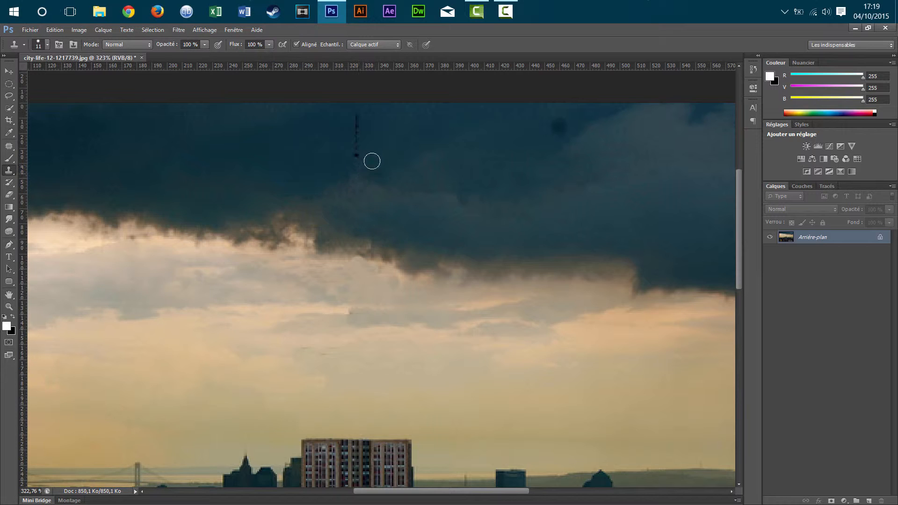
{"action": "left_click", "coordinate": [361, 152]}
{"action": "left_click", "coordinate": [357, 136]}
{"action": "left_click", "coordinate": [357, 123]}
Step: Examine the whole retouched photo, checking the cloned sky and the skyline around the remaining tower
{"action": "scroll", "coordinate": [529, 260], "scroll_direction": "down", "scroll_amount": 3}
{"action": "scroll", "coordinate": [529, 259], "scroll_direction": "down", "scroll_amount": 2}
{"action": "scroll", "coordinate": [525, 253], "scroll_direction": "up", "scroll_amount": 2}
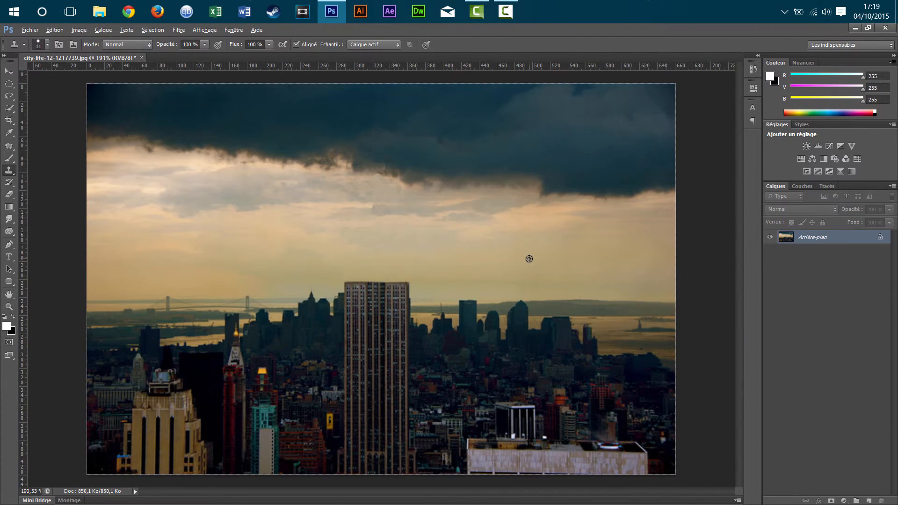
{"action": "scroll", "coordinate": [529, 258], "scroll_direction": "up", "scroll_amount": 1}
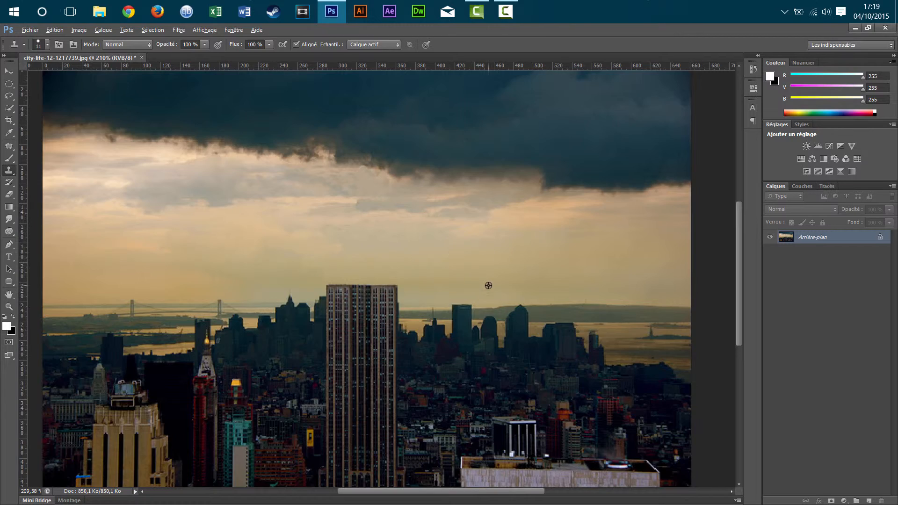
{"action": "scroll", "coordinate": [489, 286], "scroll_direction": "down", "scroll_amount": 4}
{"action": "scroll", "coordinate": [489, 285], "scroll_direction": "up", "scroll_amount": 5}
{"action": "scroll", "coordinate": [441, 251], "scroll_direction": "down", "scroll_amount": 3}
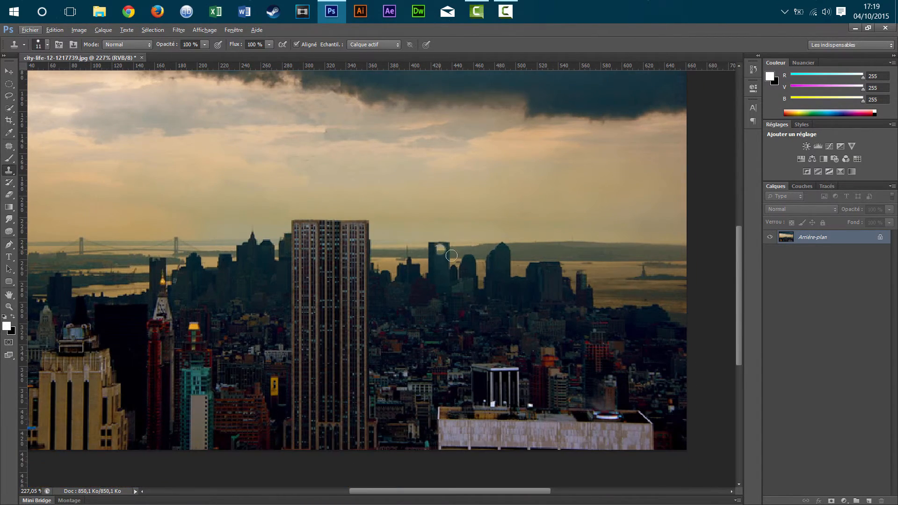
{"action": "scroll", "coordinate": [537, 273], "scroll_direction": "up", "scroll_amount": 3}
{"action": "scroll", "coordinate": [545, 272], "scroll_direction": "down", "scroll_amount": 2}
{"action": "scroll", "coordinate": [372, 238], "scroll_direction": "up", "scroll_amount": 1}
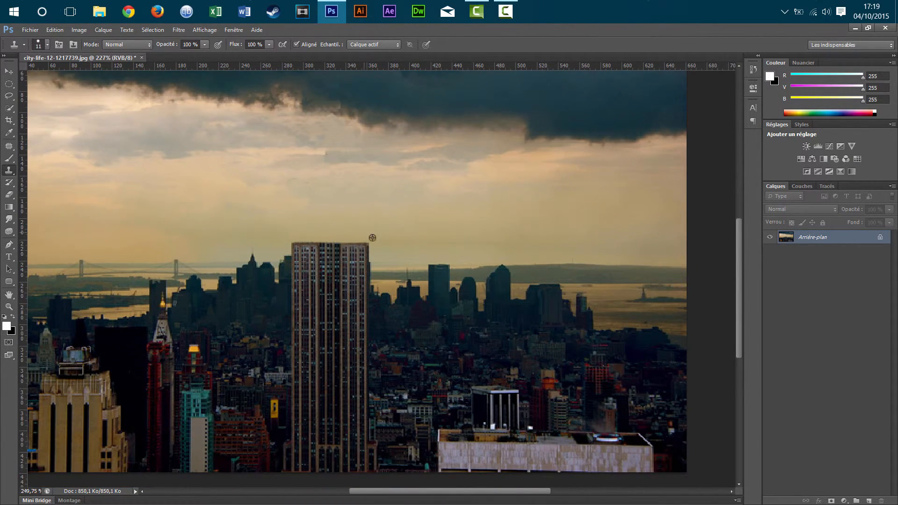
Step: With a 5-pixel brush, clone sky, hills and water over the upper part of the flat-topped building east of the tower
{"action": "scroll", "coordinate": [372, 238], "scroll_direction": "up", "scroll_amount": 4}
{"action": "scroll", "coordinate": [489, 268], "scroll_direction": "down", "scroll_amount": 1}
{"action": "scroll", "coordinate": [485, 263], "scroll_direction": "down", "scroll_amount": 2}
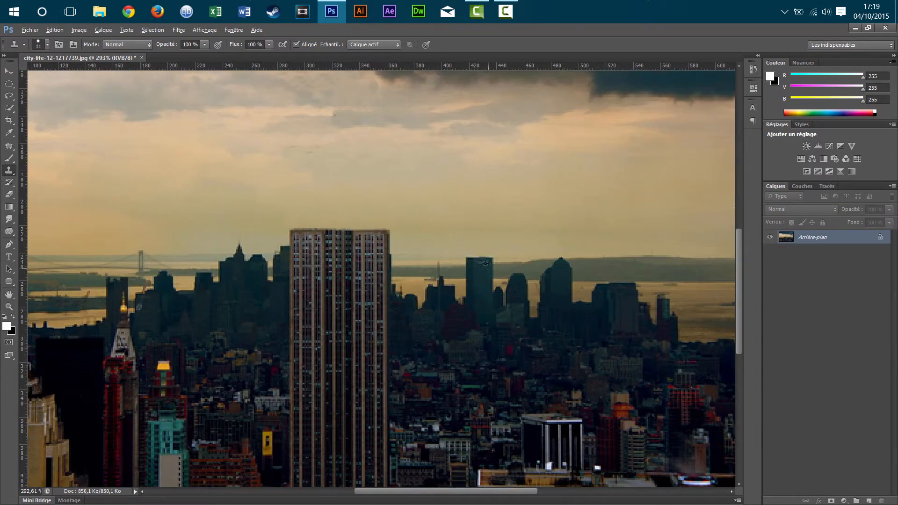
{"action": "scroll", "coordinate": [495, 269], "scroll_direction": "up", "scroll_amount": 2}
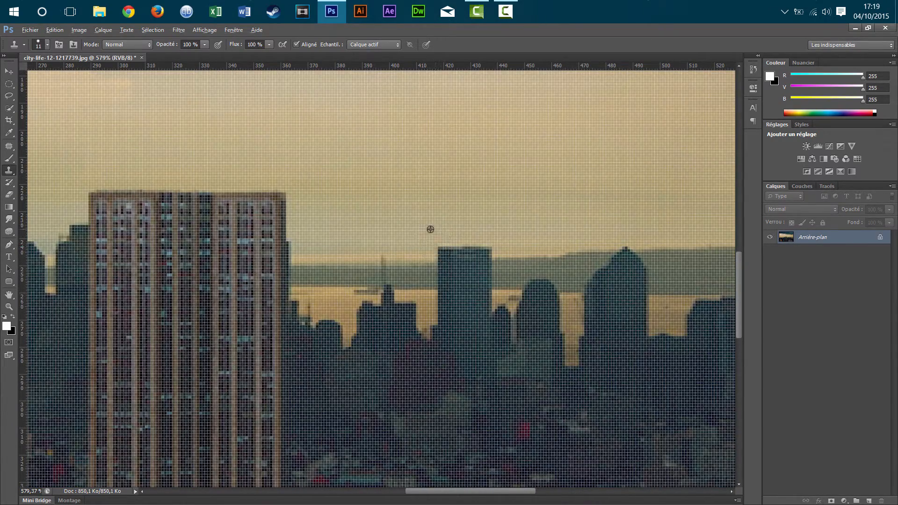
{"action": "mouse_move", "coordinate": [430, 230]}
{"action": "left_mouse_down"}
{"action": "mouse_move", "coordinate": [420, 233]}
{"action": "mouse_move", "coordinate": [433, 251]}
{"action": "mouse_move", "coordinate": [487, 251]}
{"action": "mouse_move", "coordinate": [442, 254]}
{"action": "mouse_move", "coordinate": [455, 254]}
{"action": "mouse_move", "coordinate": [442, 254]}
{"action": "mouse_move", "coordinate": [444, 267]}
{"action": "mouse_move", "coordinate": [517, 267]}
{"action": "mouse_move", "coordinate": [423, 284]}
{"action": "mouse_move", "coordinate": [489, 279]}
{"action": "mouse_move", "coordinate": [467, 274]}
{"action": "mouse_move", "coordinate": [494, 277]}
{"action": "mouse_move", "coordinate": [495, 292]}
{"action": "left_mouse_up"}
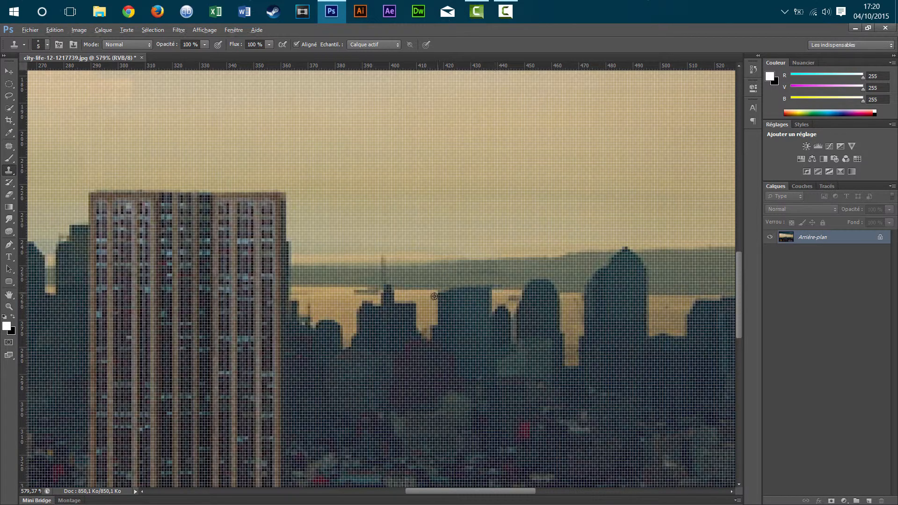
{"action": "left_click", "coordinate": [428, 296], "text": "alt"}
{"action": "mouse_move", "coordinate": [435, 297]}
{"action": "left_mouse_down"}
{"action": "mouse_move", "coordinate": [510, 301]}
{"action": "mouse_move", "coordinate": [489, 302]}
{"action": "left_mouse_up"}
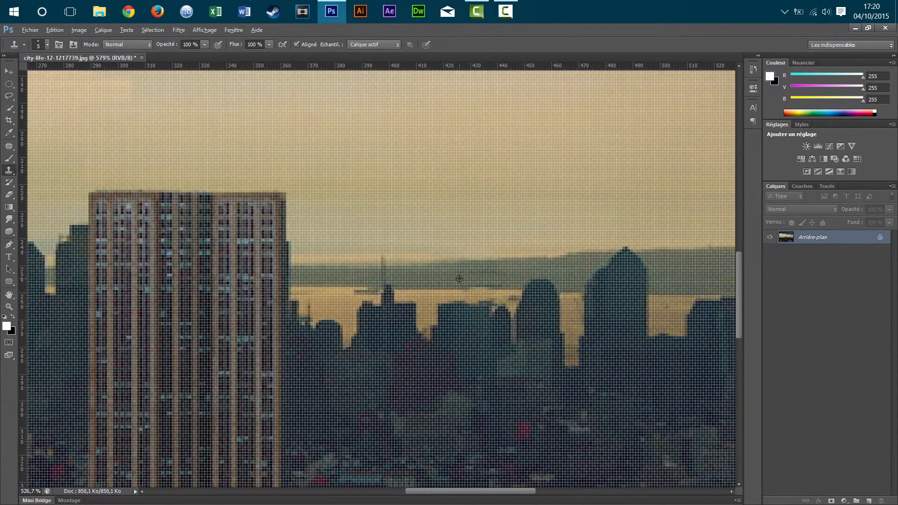
Step: Clone water along the shortened building's uneven roofline to give it a lower, straight edge
{"action": "scroll", "coordinate": [456, 293], "scroll_direction": "down", "scroll_amount": 2}
{"action": "scroll", "coordinate": [453, 292], "scroll_direction": "up", "scroll_amount": 3}
{"action": "scroll", "coordinate": [454, 292], "scroll_direction": "up", "scroll_amount": 2}
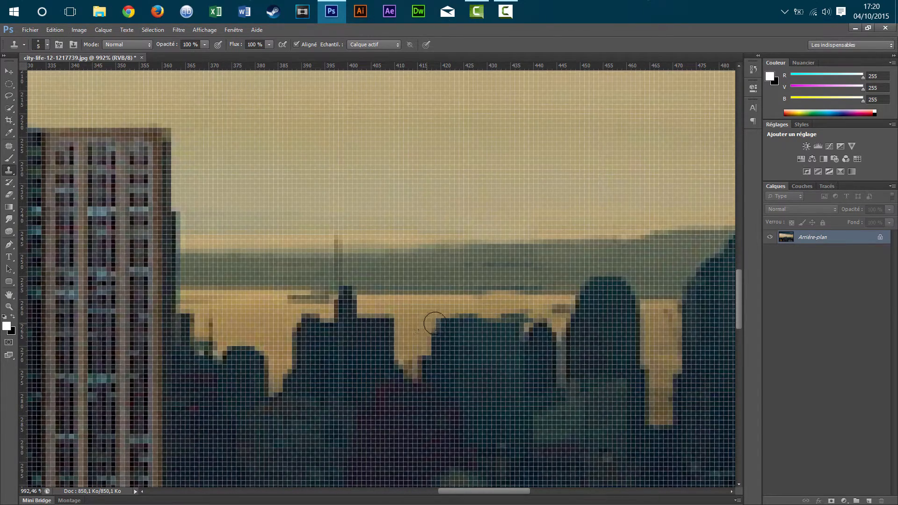
{"action": "left_click_drag", "start_coordinate": [446, 322], "coordinate": [503, 321]}
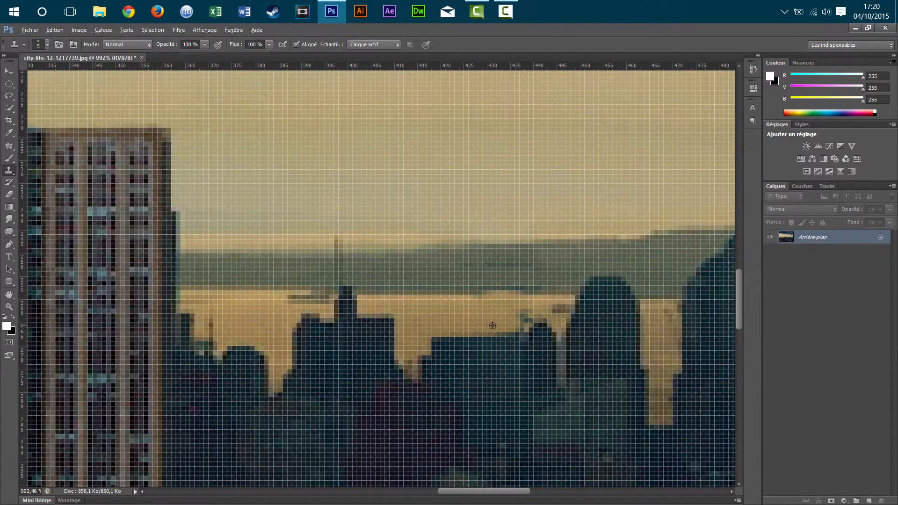
Step: Examine the shortened building, cloud edge and cloned sky for flaws, and select the Clone Stamp tool
{"action": "scroll", "coordinate": [437, 321], "scroll_direction": "down", "scroll_amount": 2}
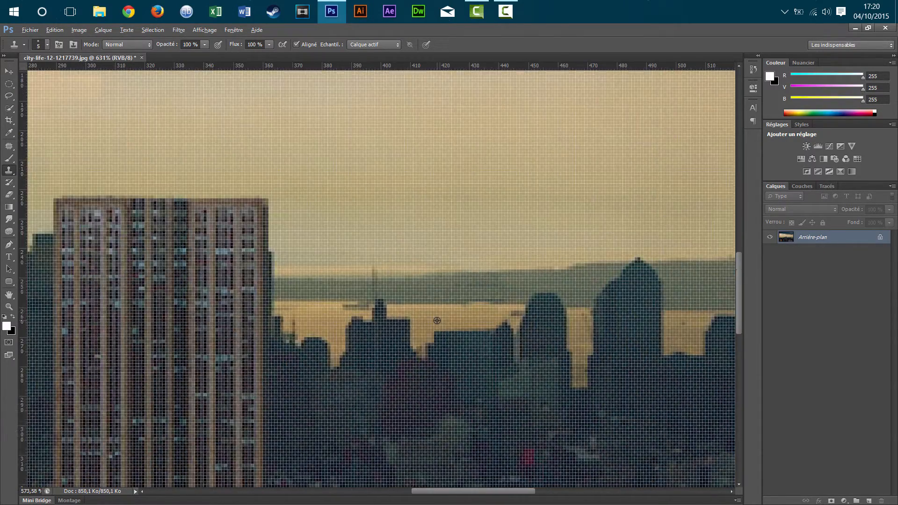
{"action": "scroll", "coordinate": [437, 321], "scroll_direction": "down", "scroll_amount": 4}
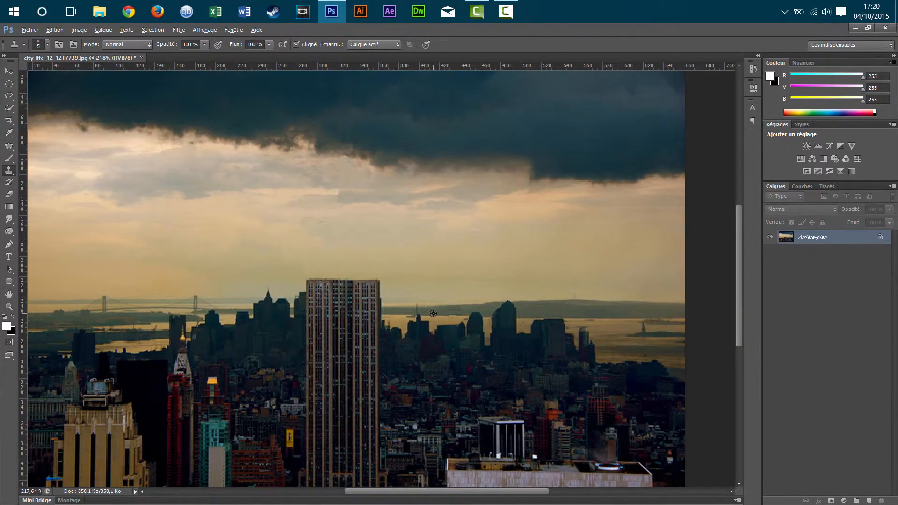
{"action": "scroll", "coordinate": [247, 218], "scroll_direction": "down", "scroll_amount": 2}
{"action": "scroll", "coordinate": [404, 183], "scroll_direction": "up", "scroll_amount": 2}
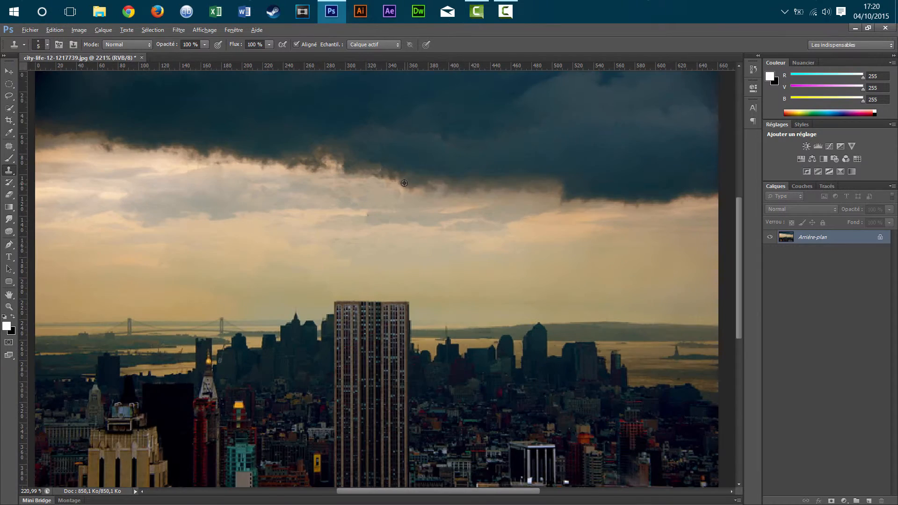
{"action": "scroll", "coordinate": [456, 187], "scroll_direction": "down", "scroll_amount": 1}
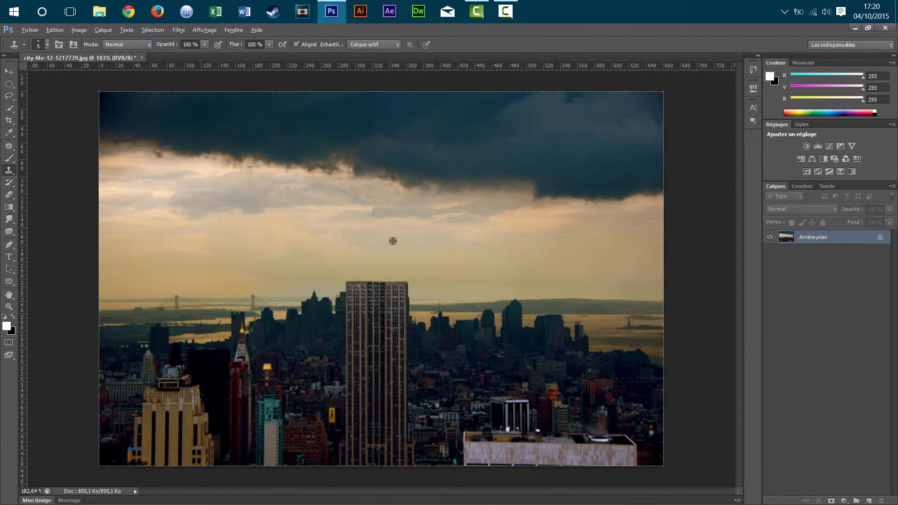
{"action": "scroll", "coordinate": [372, 208], "scroll_direction": "up", "scroll_amount": 5}
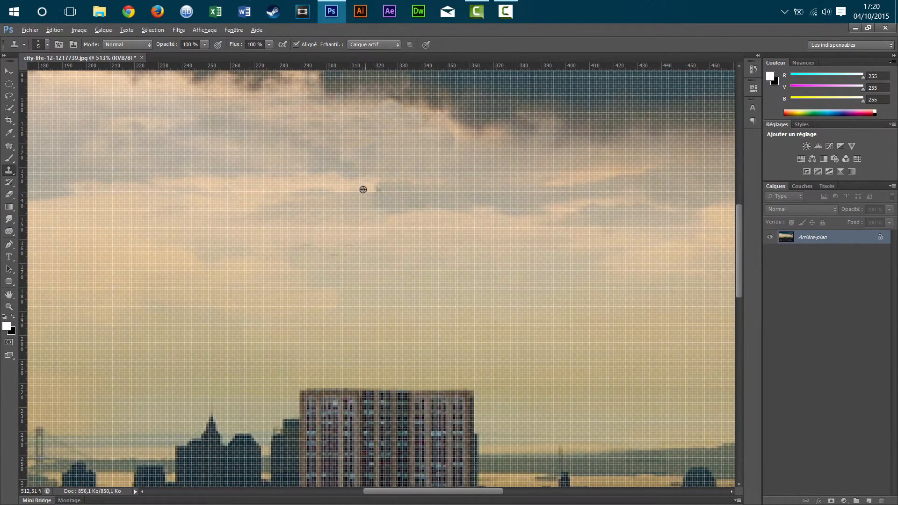
{"action": "scroll", "coordinate": [355, 185], "scroll_direction": "down", "scroll_amount": 4}
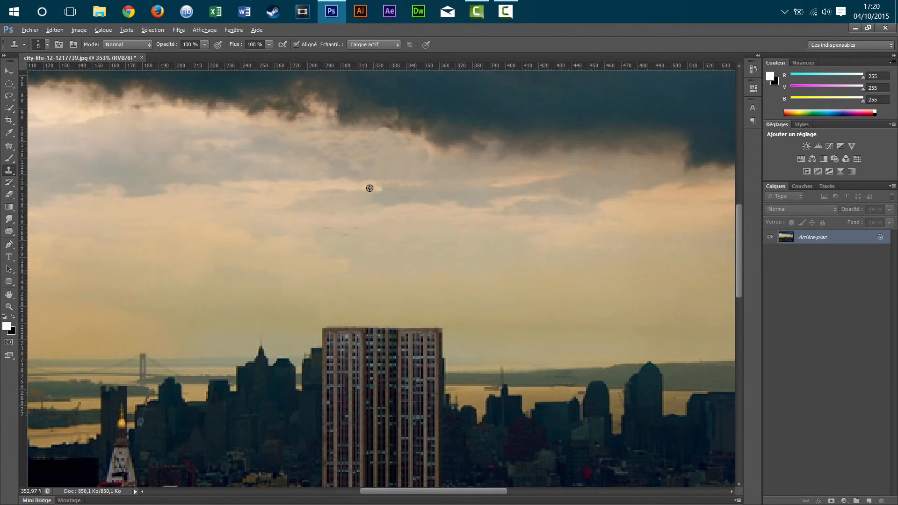
{"action": "scroll", "coordinate": [369, 188], "scroll_direction": "down", "scroll_amount": 1}
{"action": "scroll", "coordinate": [487, 252], "scroll_direction": "up", "scroll_amount": 1}
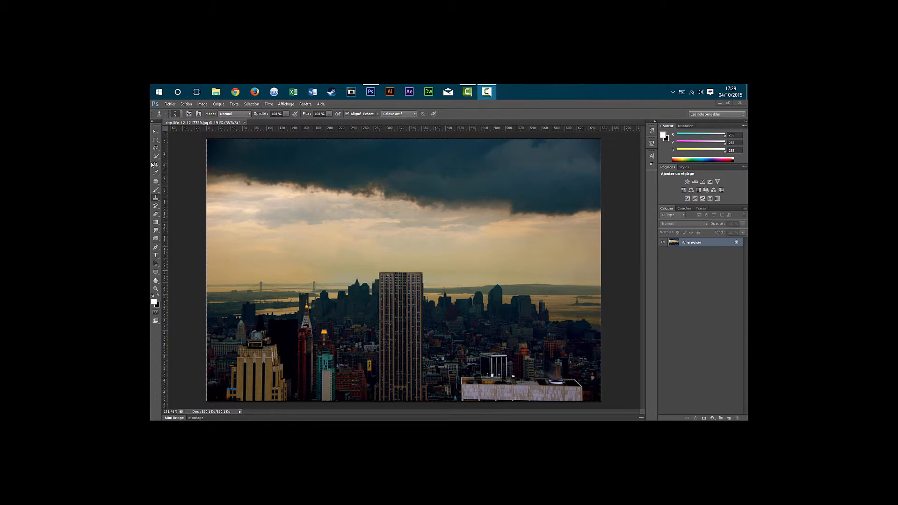
{"action": "left_click", "coordinate": [157, 199]}
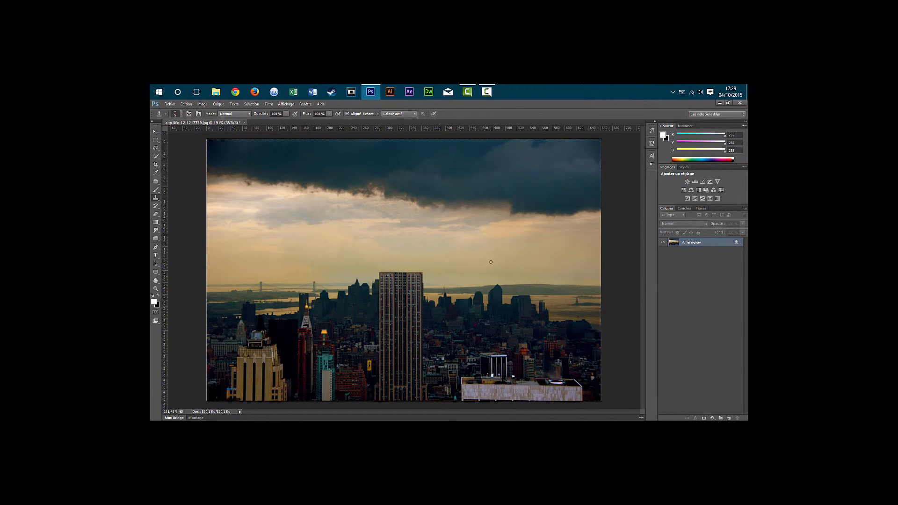